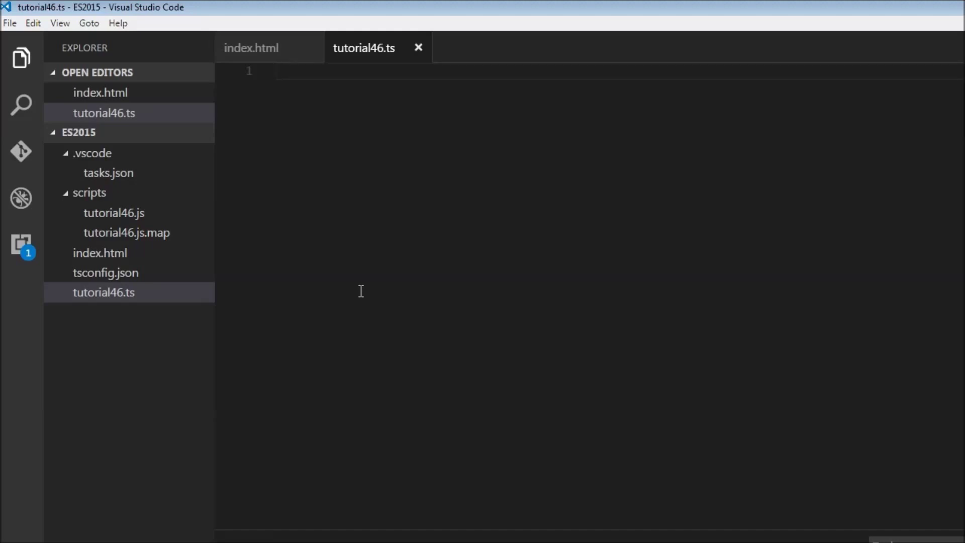
type("le")
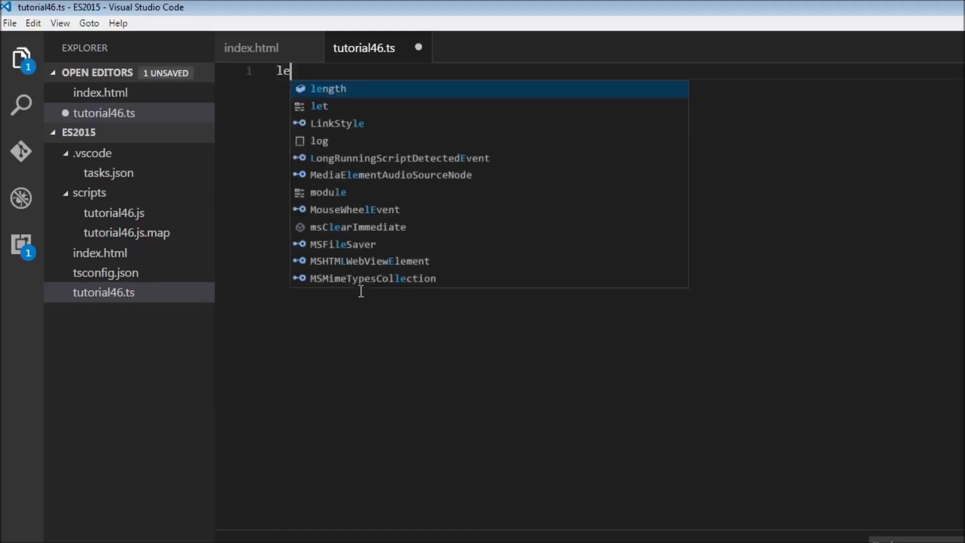
type("t strA")
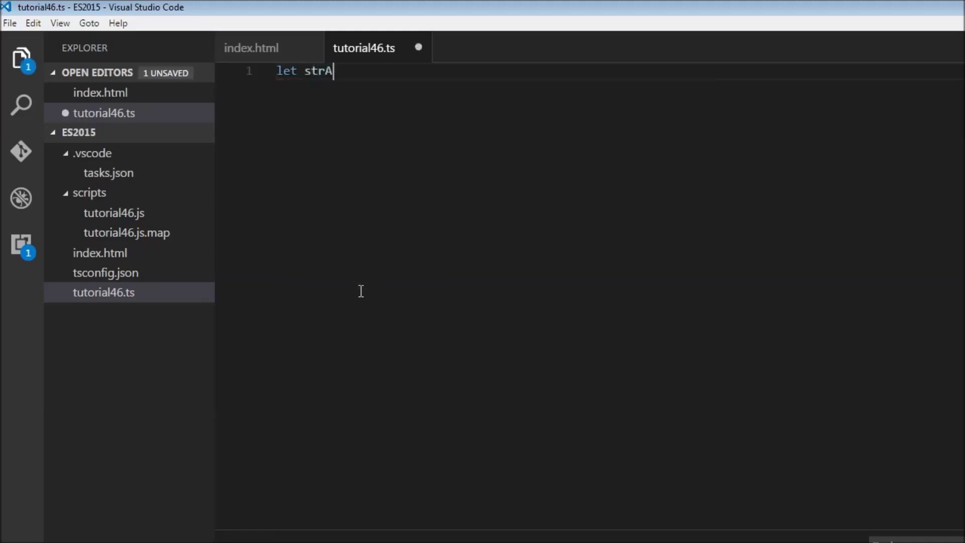
type("rr1: stri")
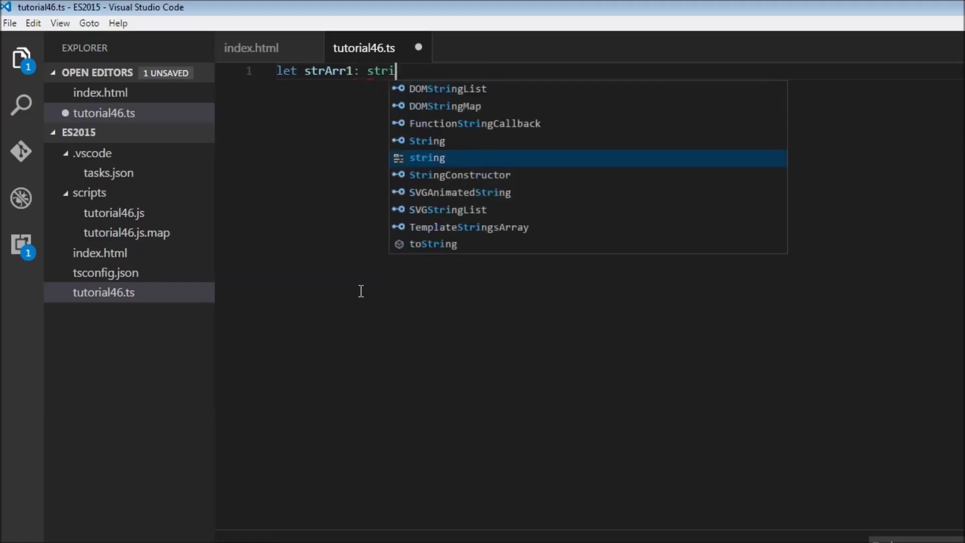
type("ng[")
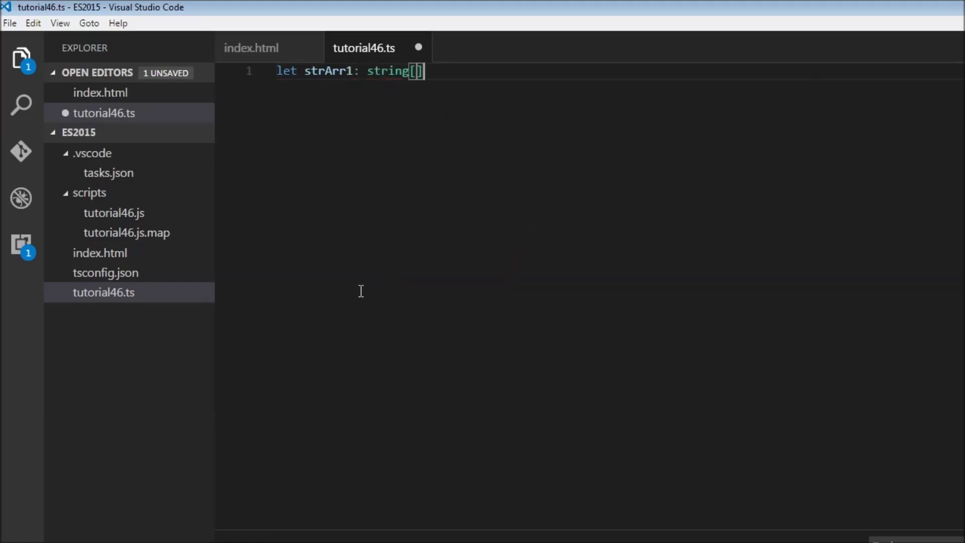
type("] = ")
type("['")
type("Hello'")
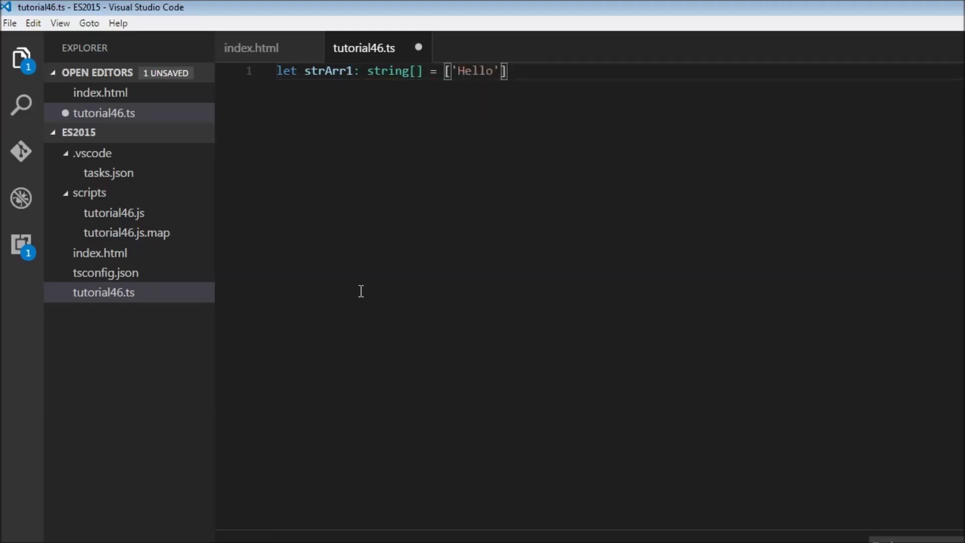
type(",'world'];")
Finish line 1 as let strArr1: string[] = ['Hello','world']; and start line 2
key("Return")
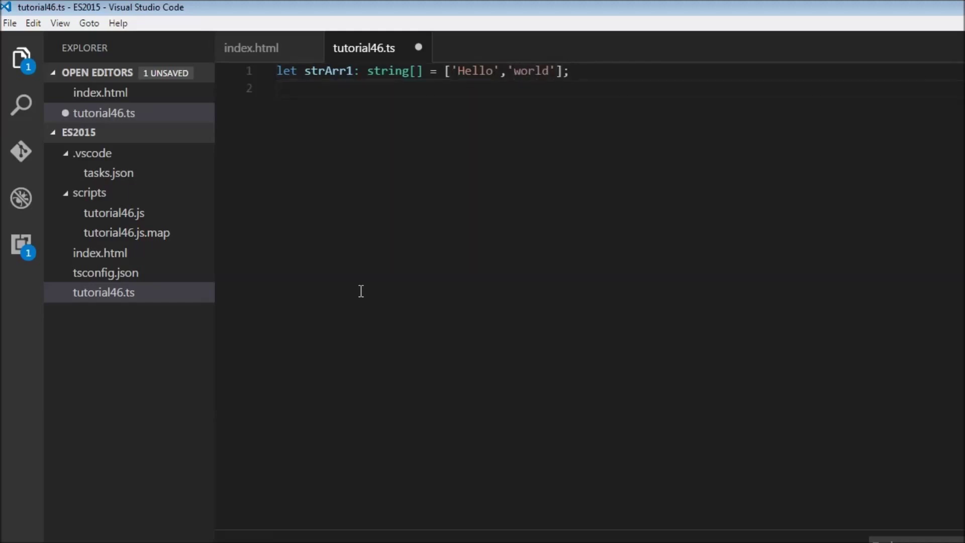
type("let")
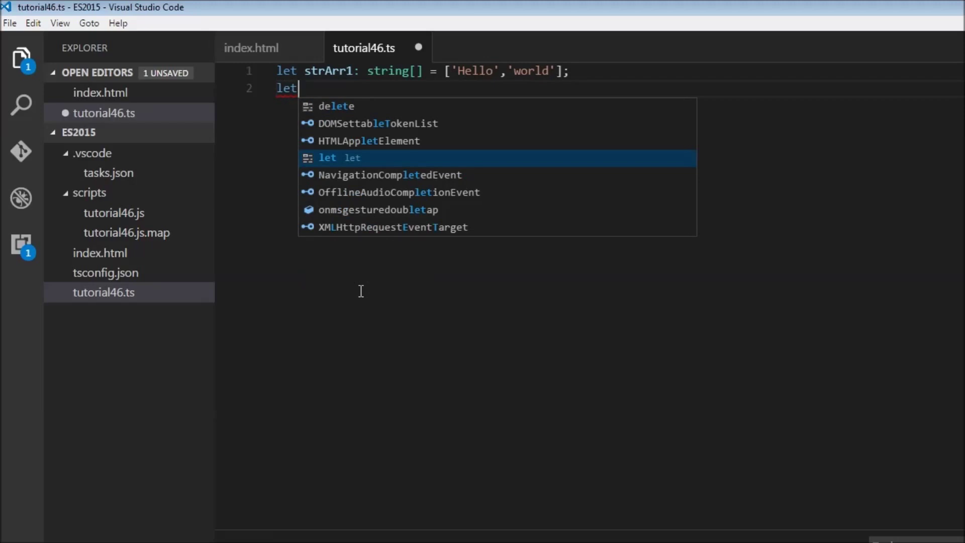
type(" strAr")
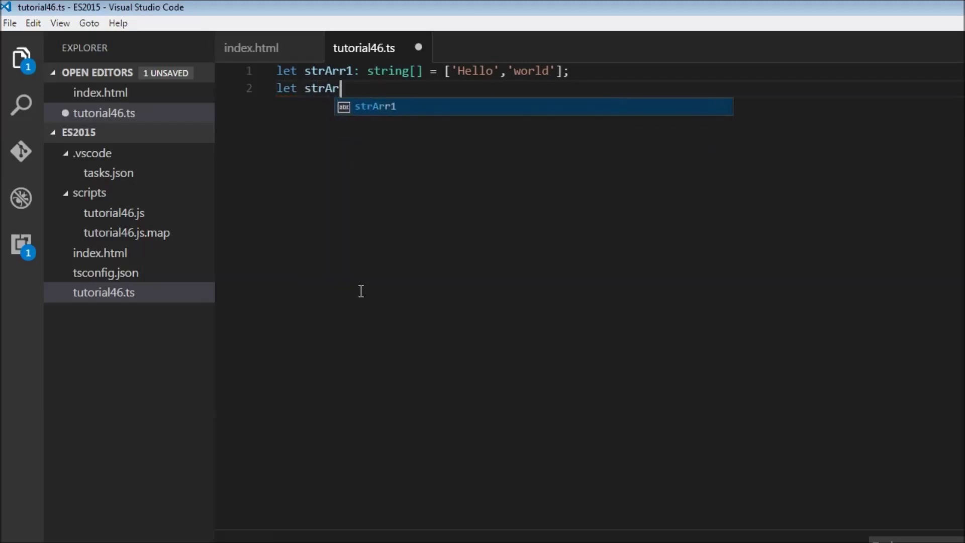
type("r")
type("2")
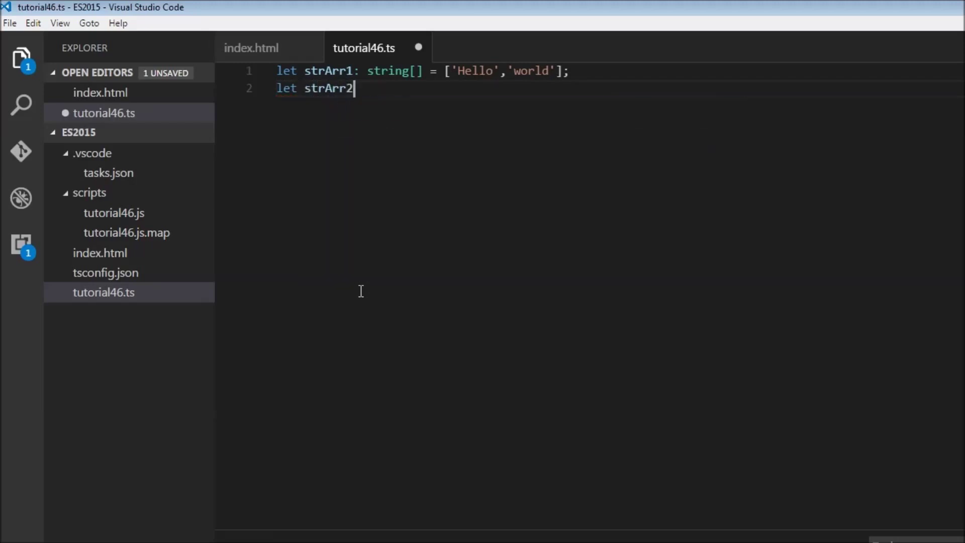
type(": Arr")
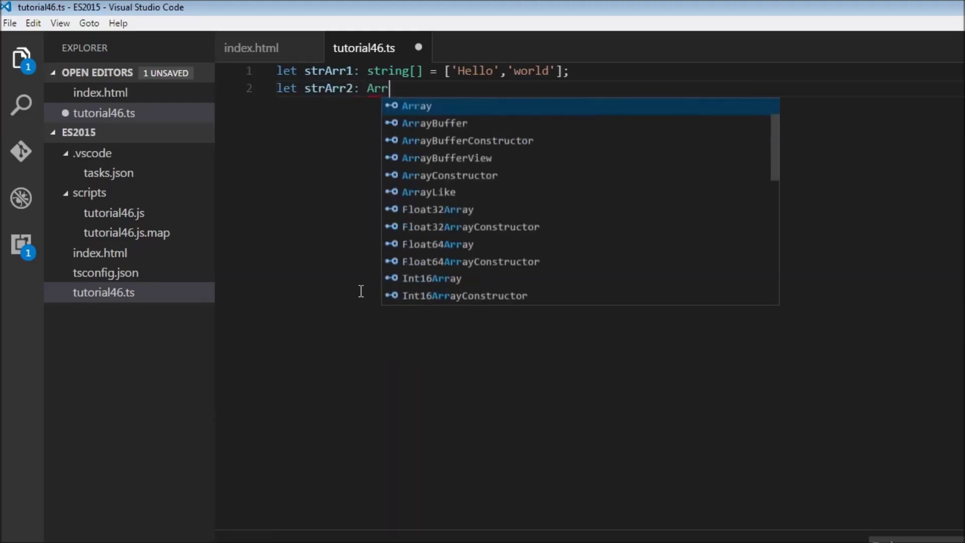
type("ay<st")
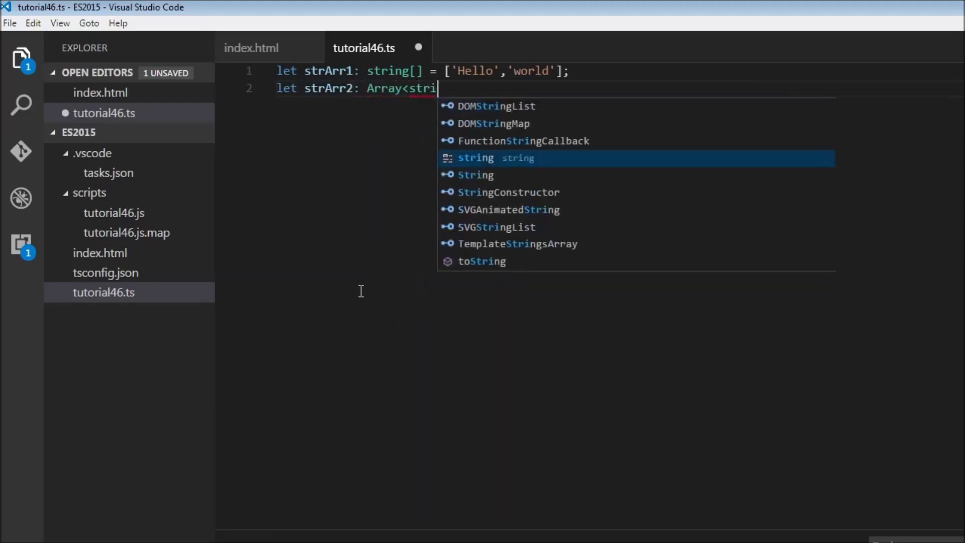
type("ring")
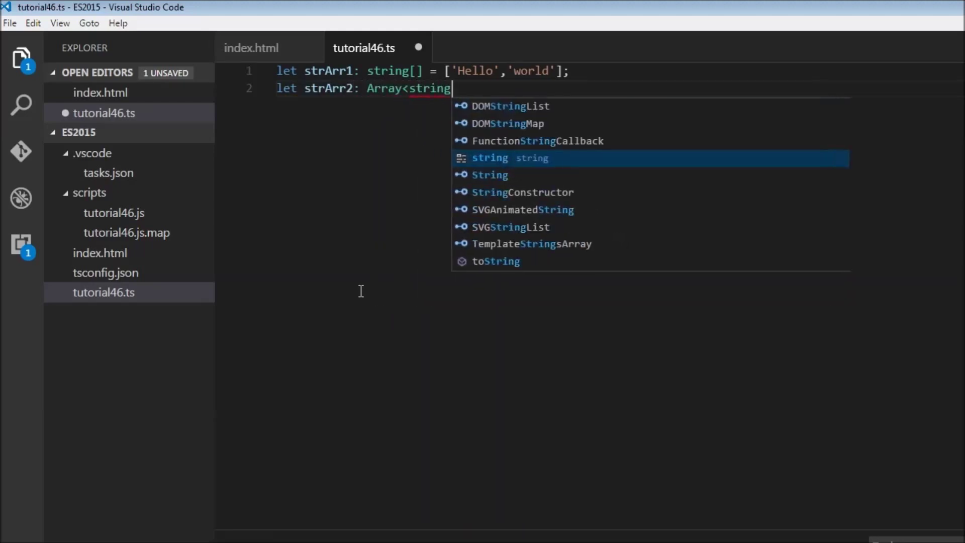
type(">")
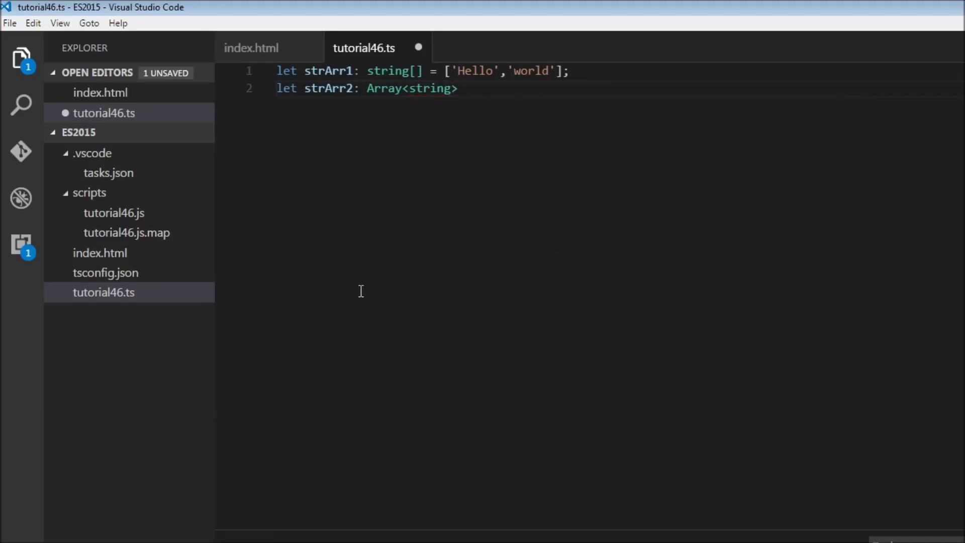
type(" = [")
type("'")
type("Hello,")
Complete let strArr2: Array<string> = ['Hello', 'world']; fixing quote and bracket placement
key("BackSpace")
type("', 'wo")
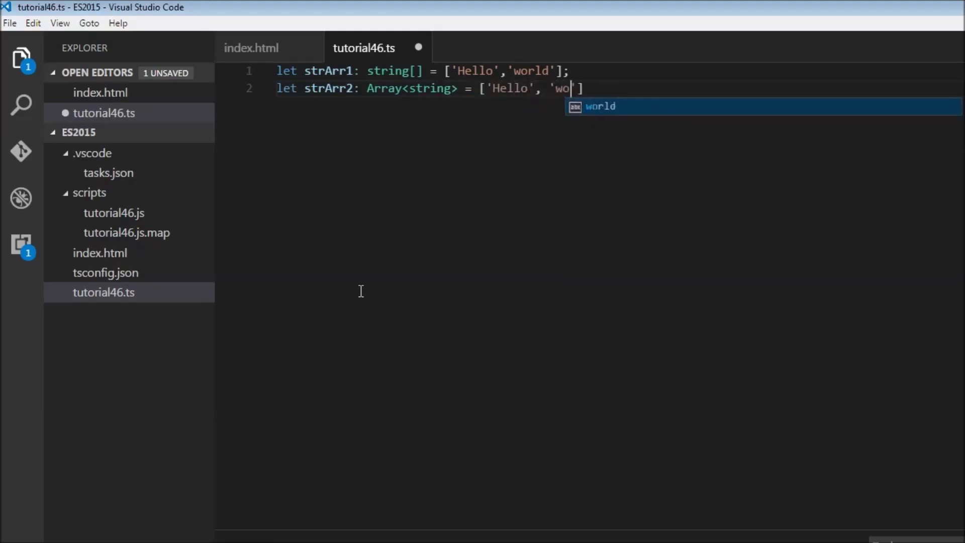
type("rld")
key("Right")
key("Right")
type(";")
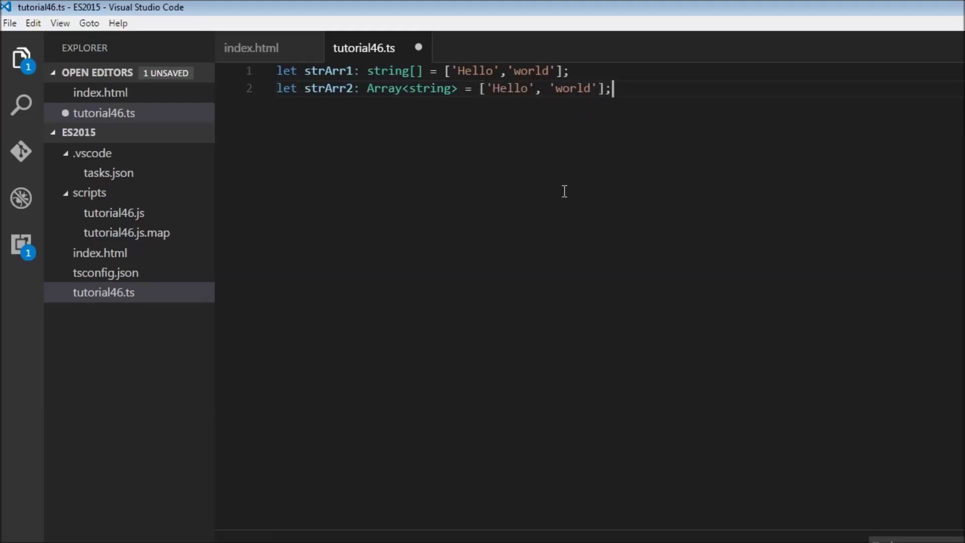
Write let anyArr: any[] = ['Hello', 10, true]; on line 4, with blank lines around it
key("Return")
key("Return")
type("le")
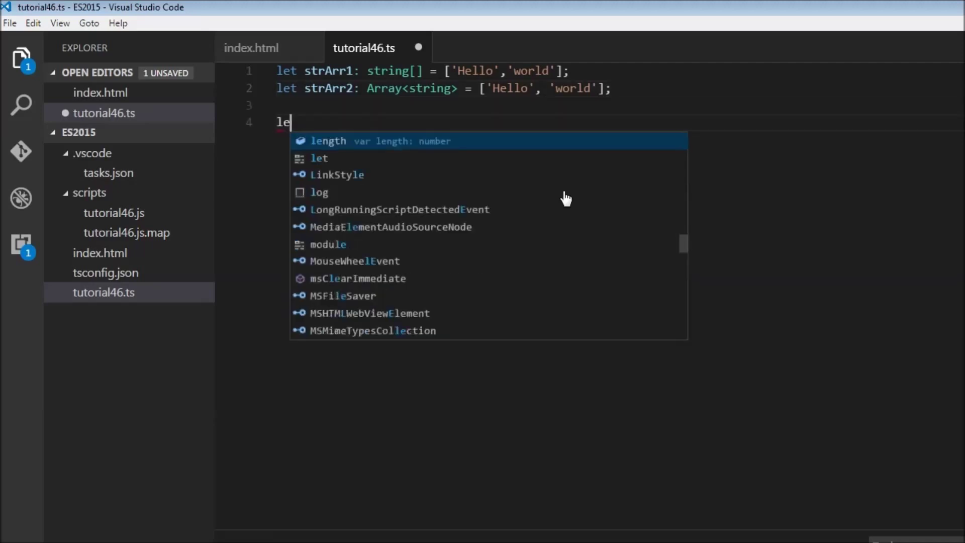
type("t anyArr: any[")
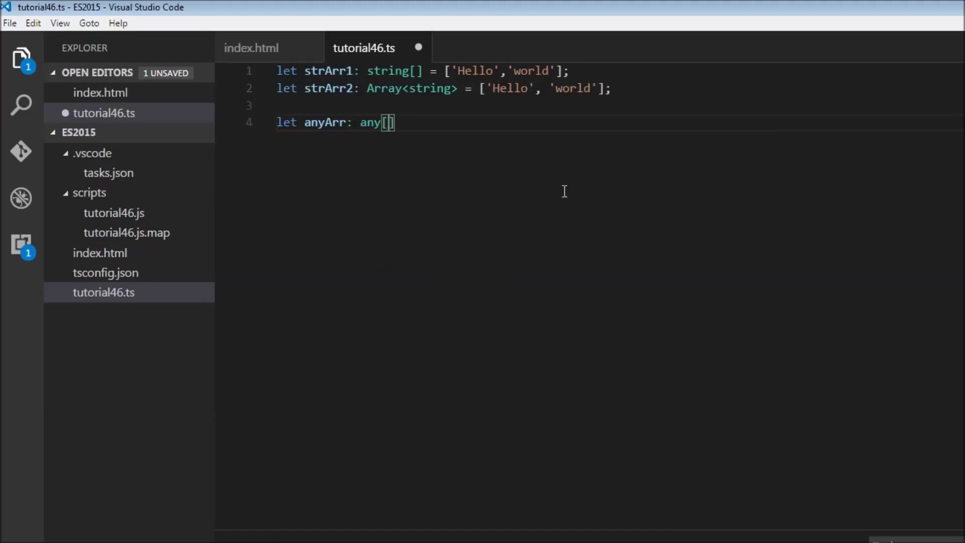
type("] = ")
type("[")
type("'Hello")
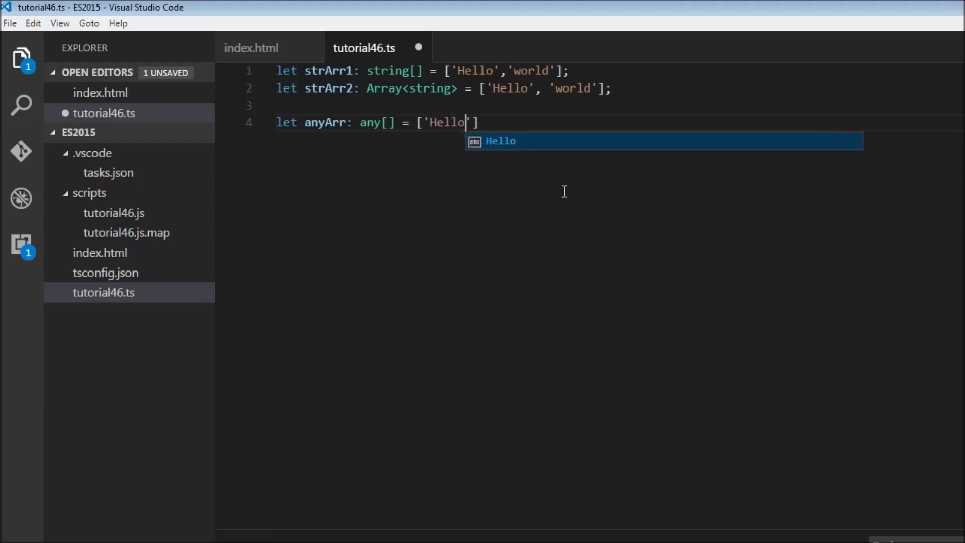
type("', 10, ")
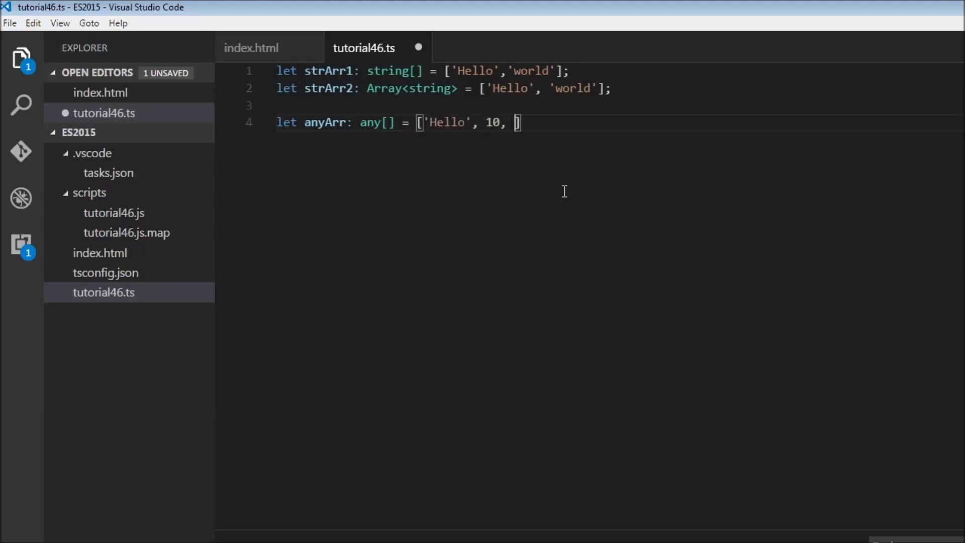
type("true")
key("Escape")
type("];")
key("Return")
key("Return")
type("let myTuple:")
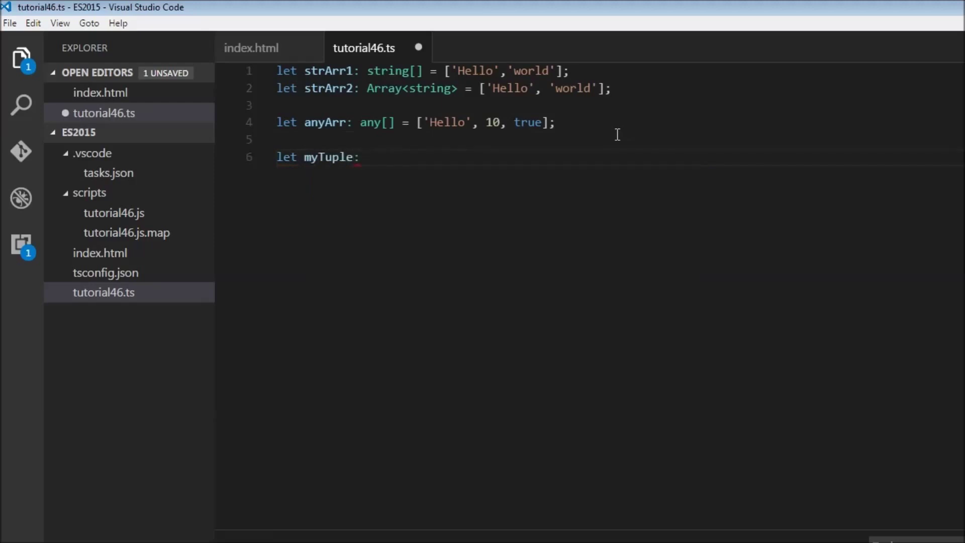
type(" [")
type("str")
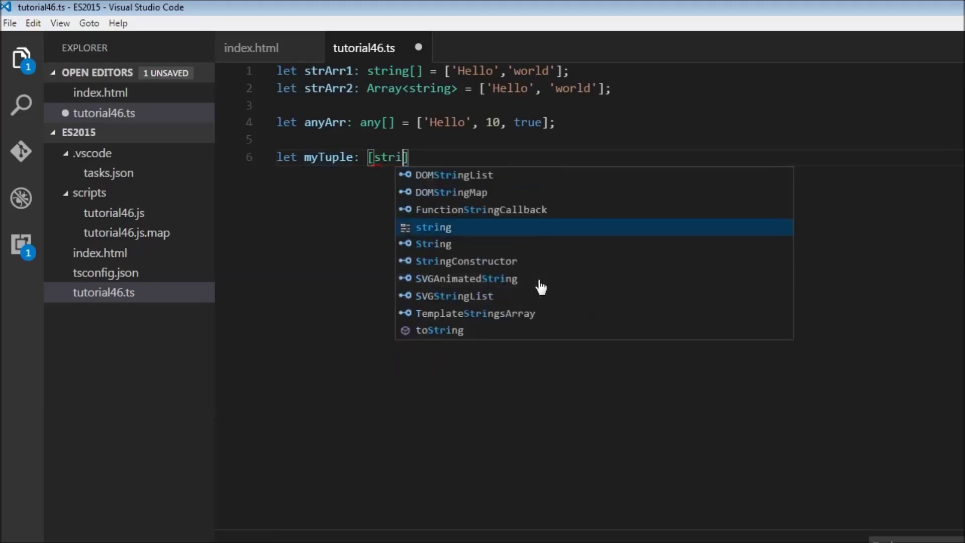
type("ing, ")
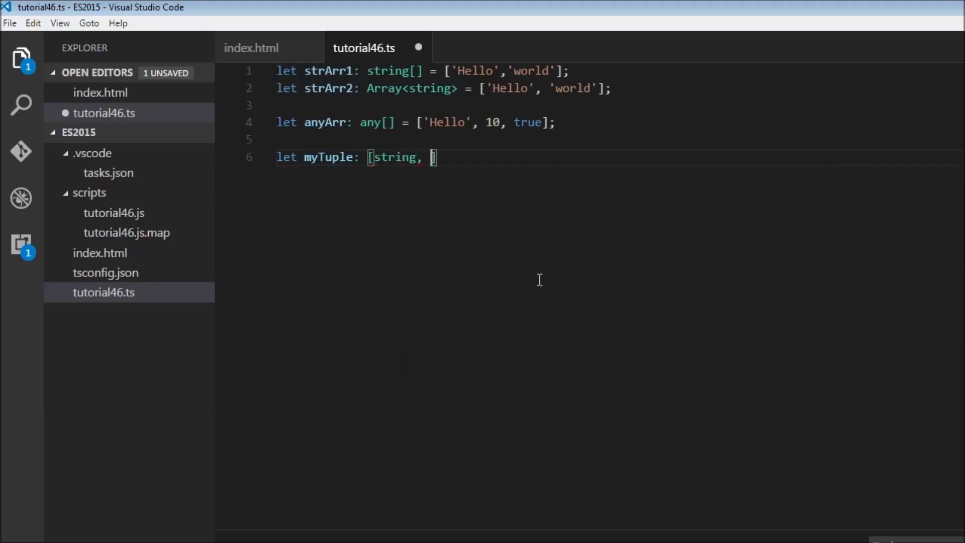
type("number]")
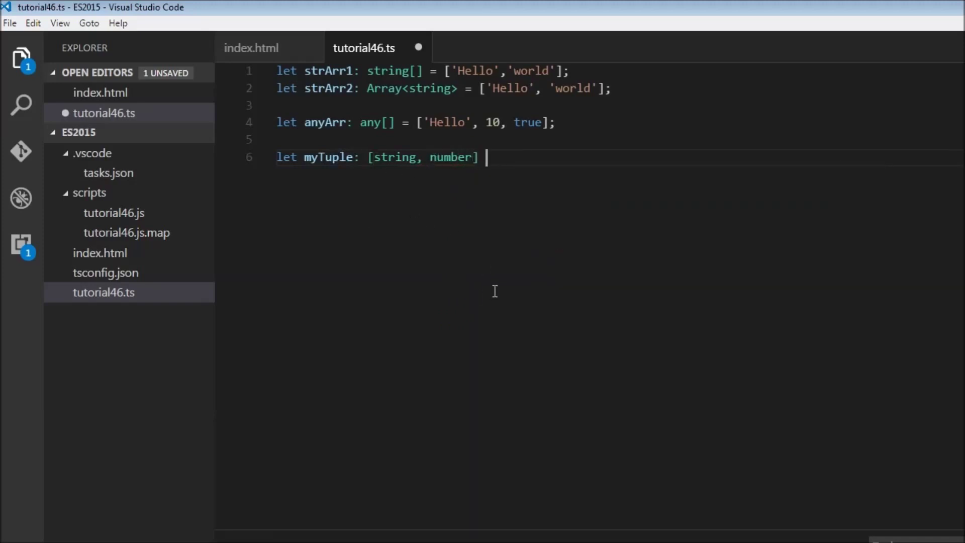
type(" = [\"")
type("Hi\"")
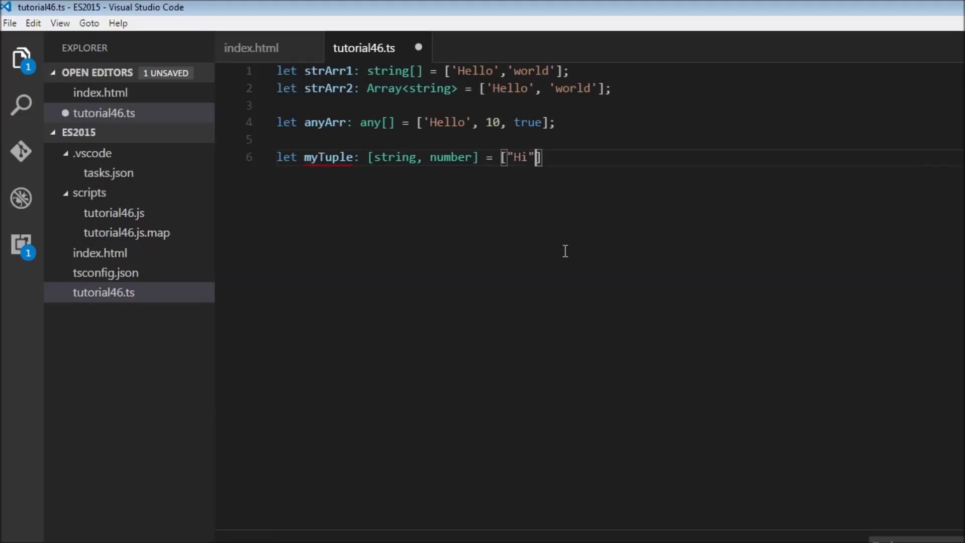
type(", 10")
Complete line 6 as let myTuple: [string, number] = ["Hi", 10];
key("End")
type(";")
Log the first tuple element with console.log(myTuple[0]); on line 7
key("Return")
type("log")
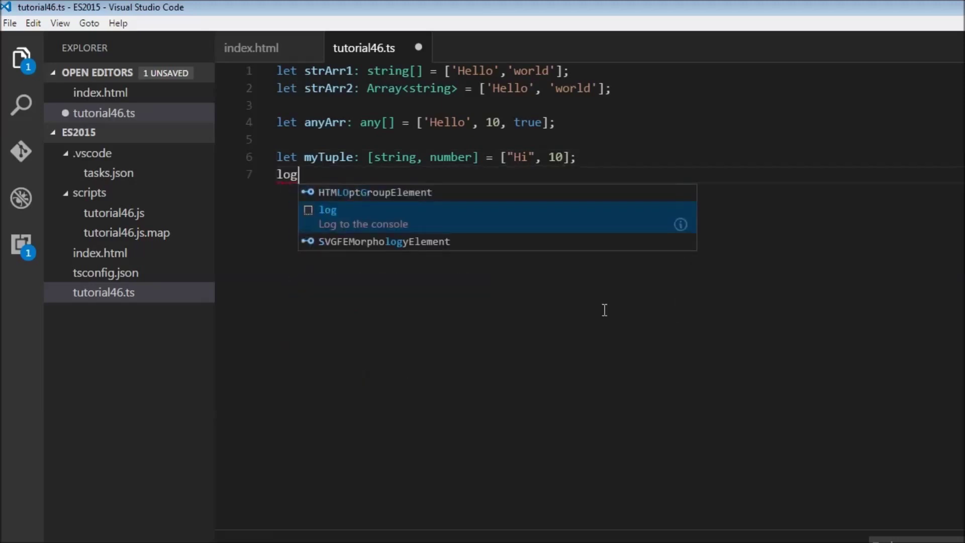
key("Tab")
type("m")
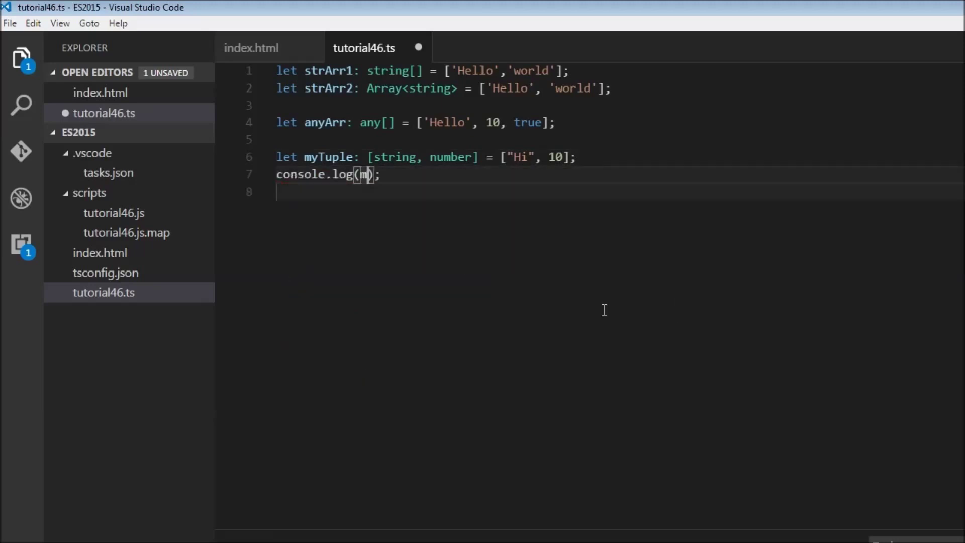
type("y")
key("Down")
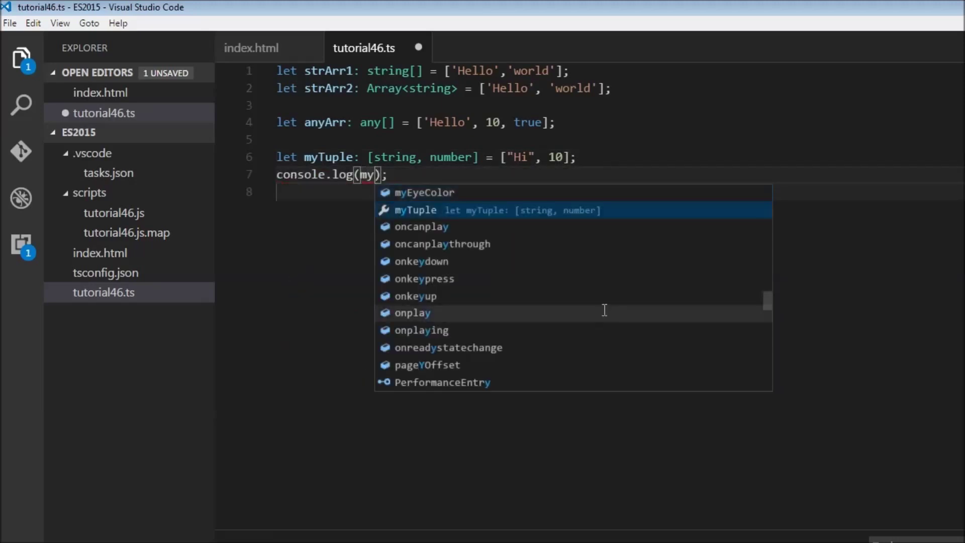
key("Return")
type("[")
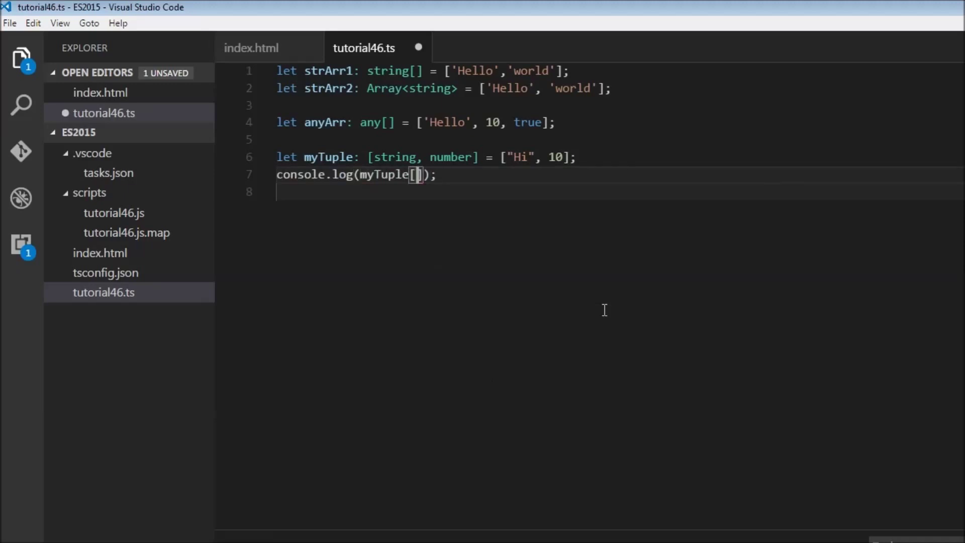
type("0]")
key("End")
Log the second element with console.log(myTuple[1]); on line 8 and save
key("Return")
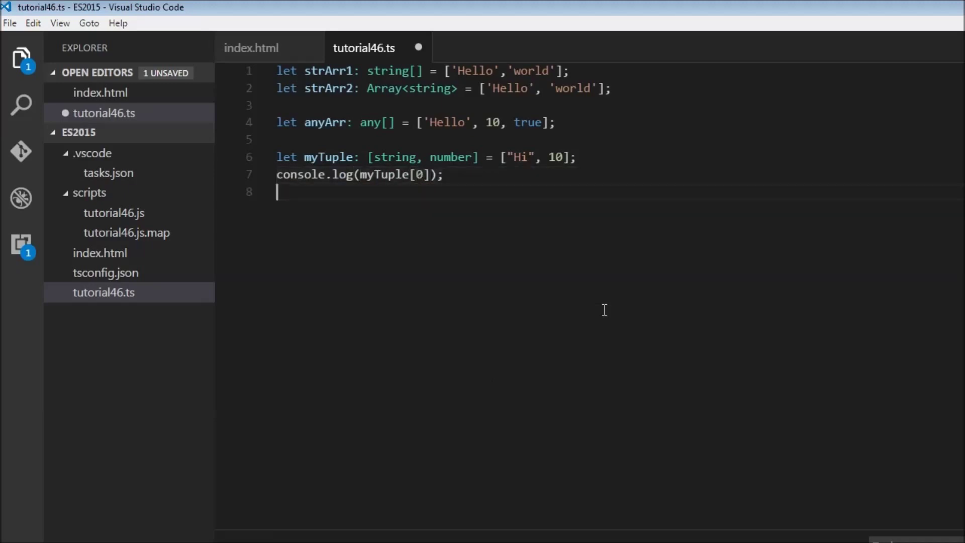
type("console.log")
key("Return")
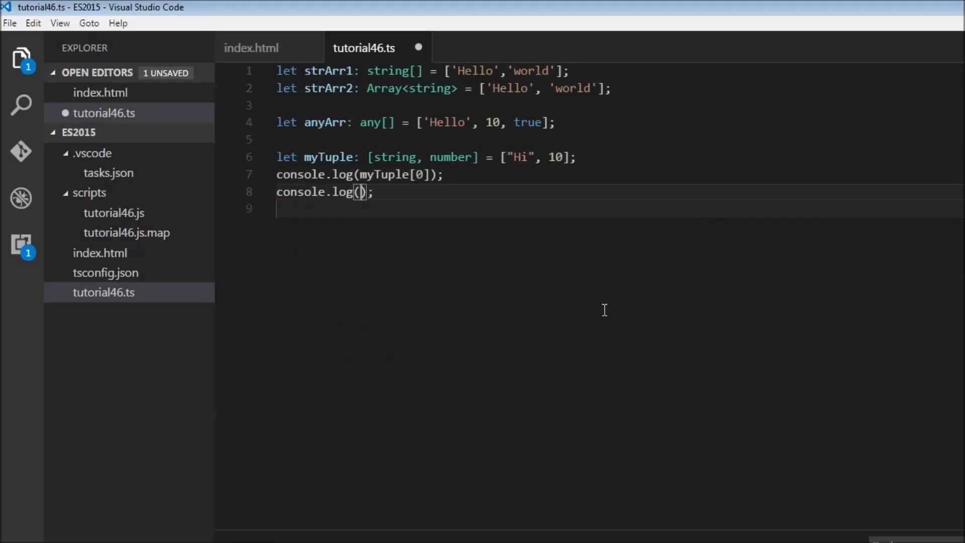
type("myt")
key("Return")
type("[1")
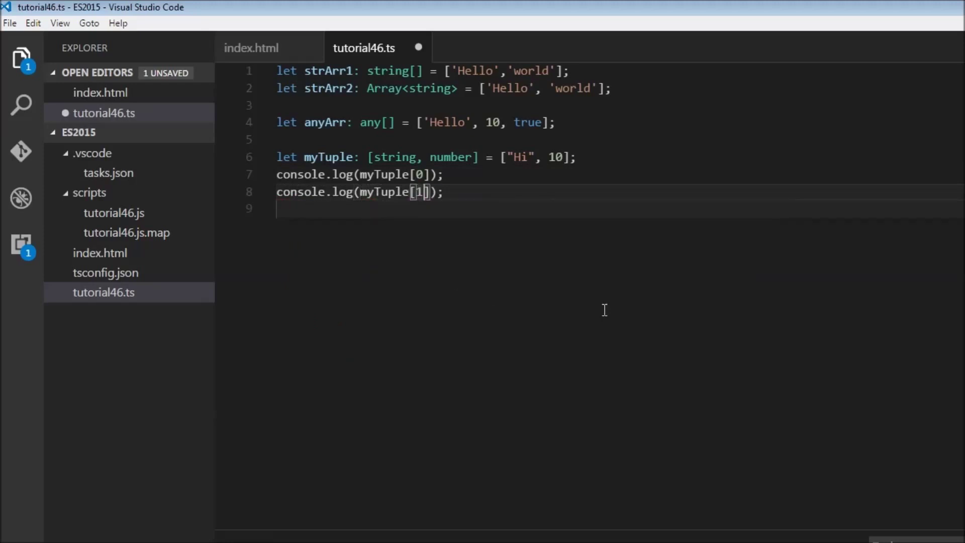
key("ctrl+s")
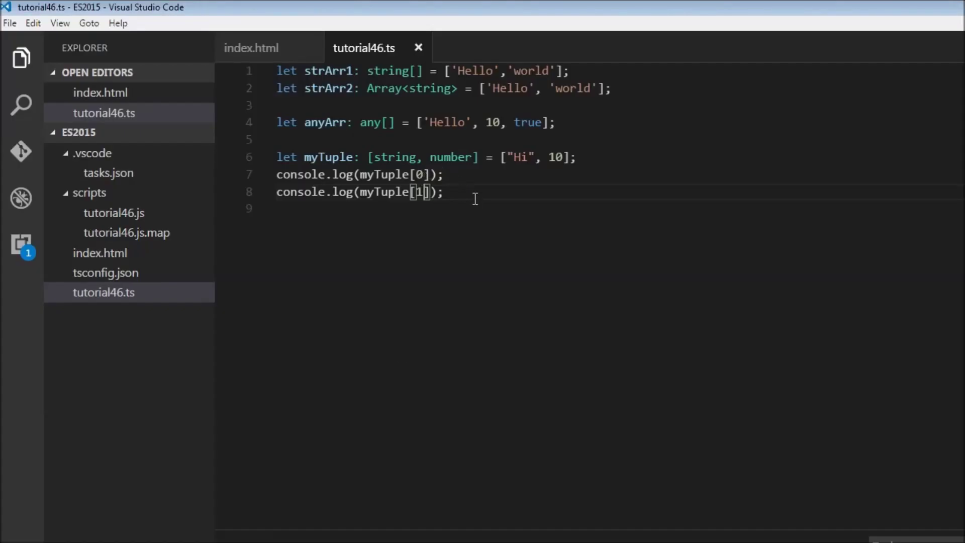
Assign 100 to myTuple[2] on line 9
left_click(475, 199)
key("Return")
type("my")
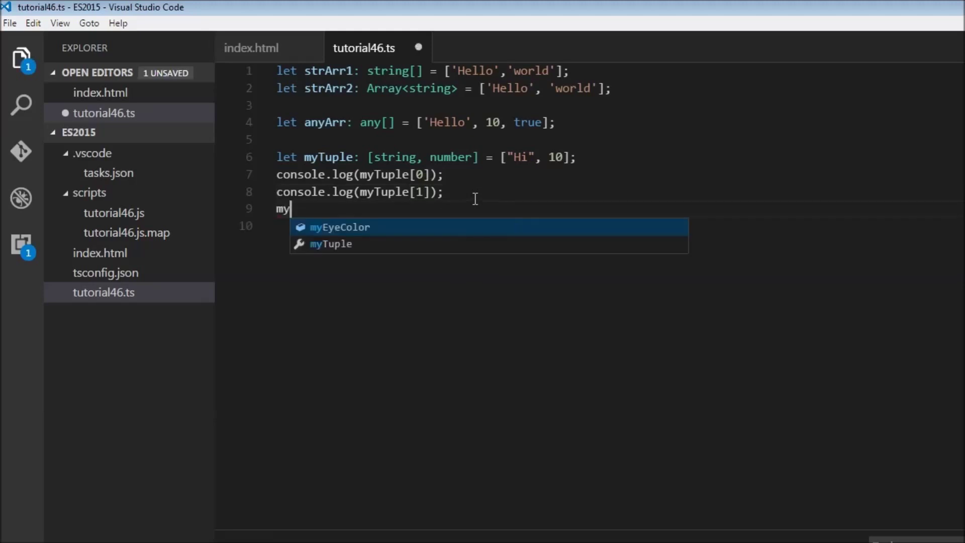
key("Down")
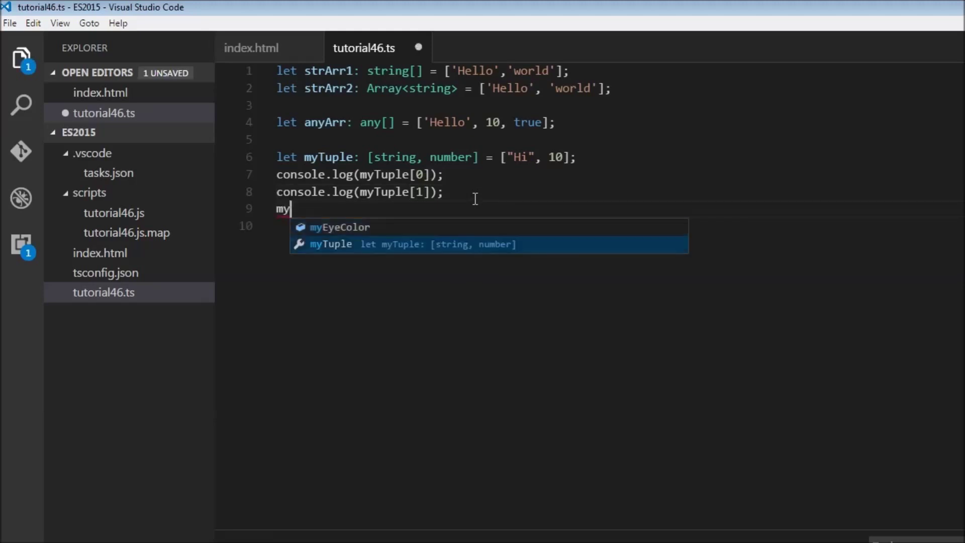
key("Return")
type("[2")
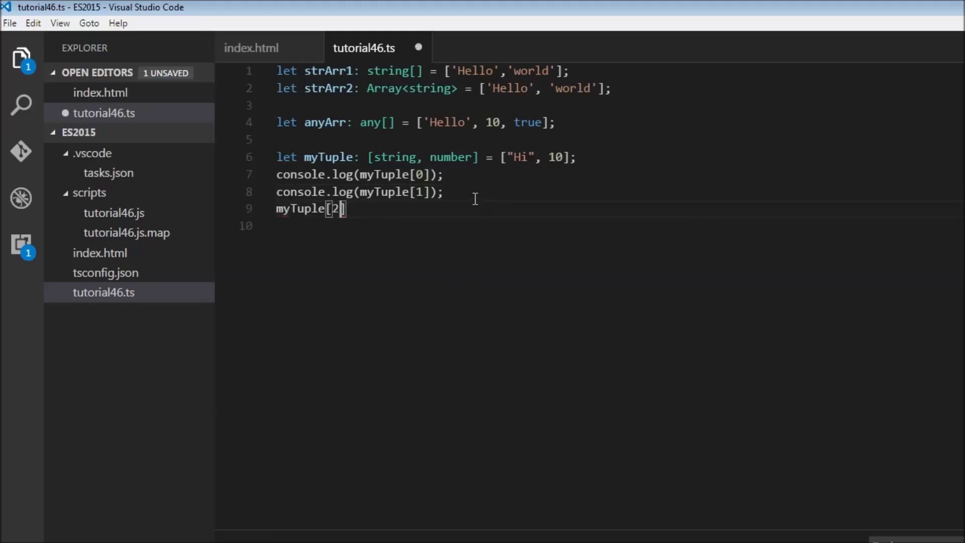
type("] = 100;")
Log the third element with console.log(myTuple[2]); on line 10 and save
key("Return")
type("l")
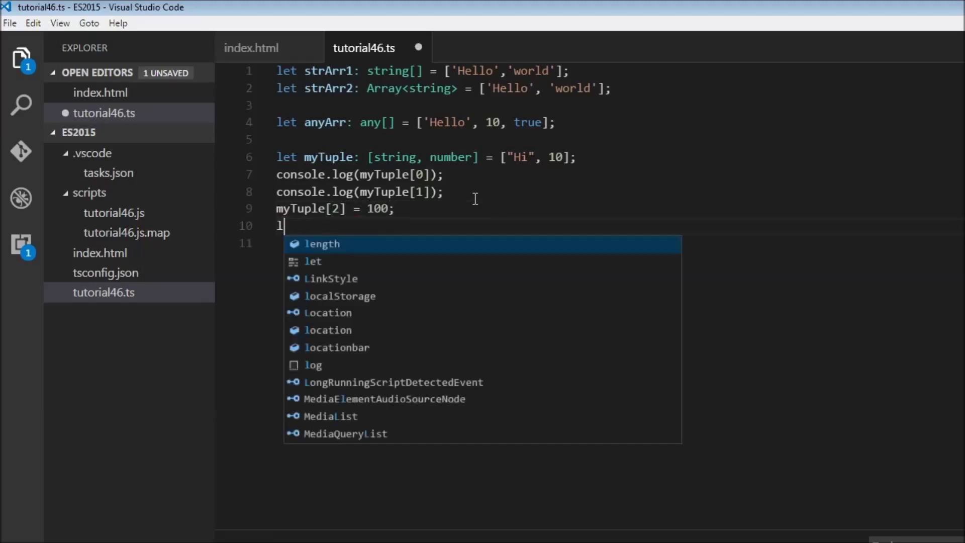
type("og")
key("Return")
type("myTuple")
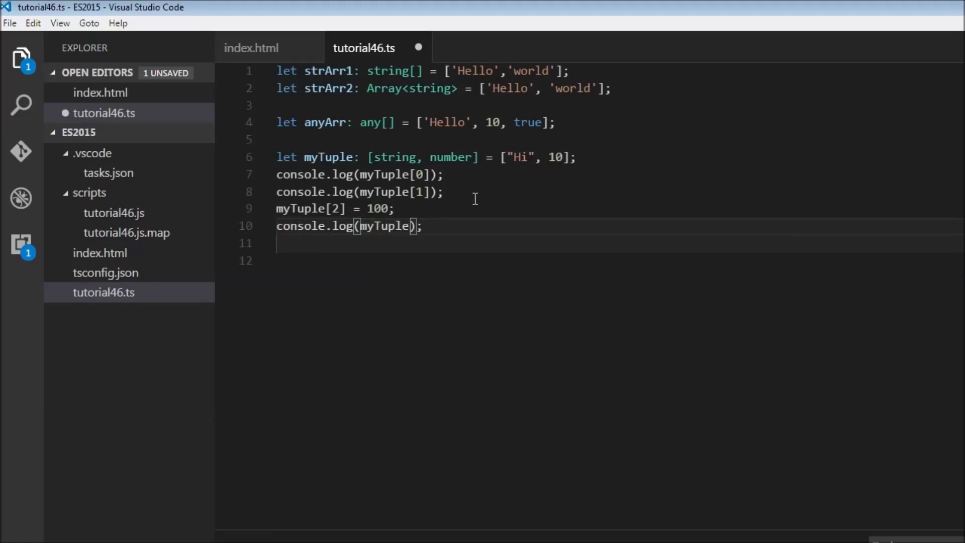
type("[1")
key("BackSpace")
type("2")
key("End")
key("ctrl+s")
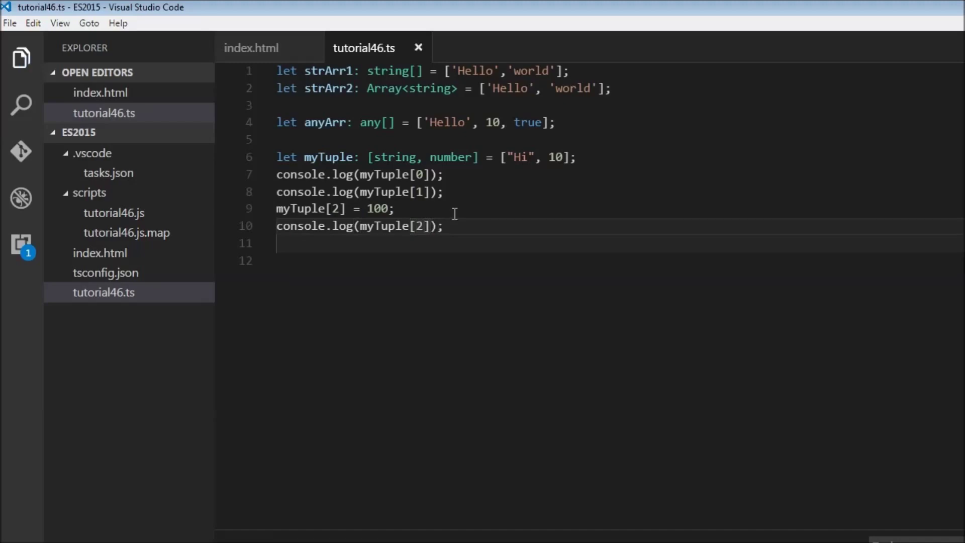